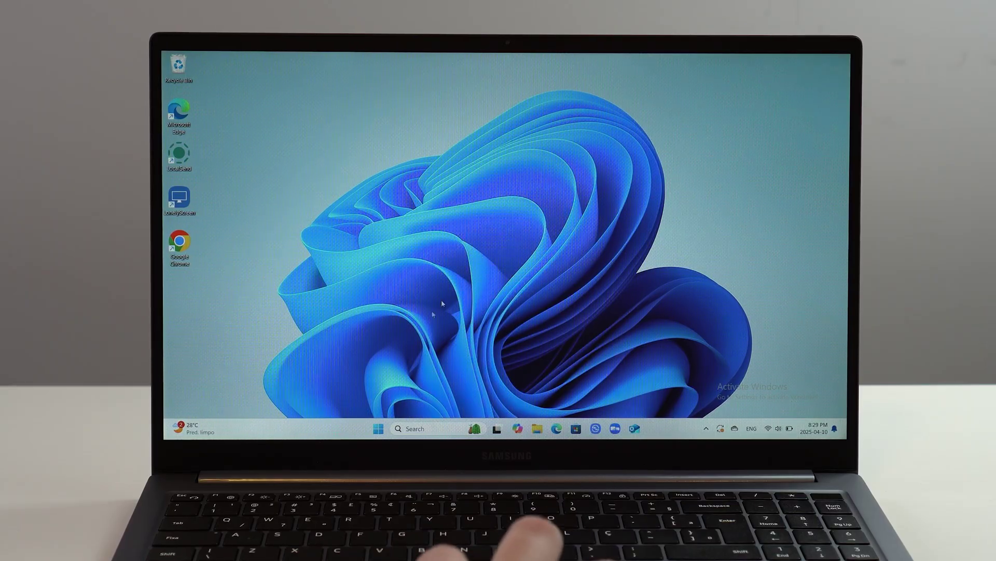
- Open Control Panel from Windows Search and go to the Programs and Features list
{"action": "left_click", "coordinate": [416, 428]}
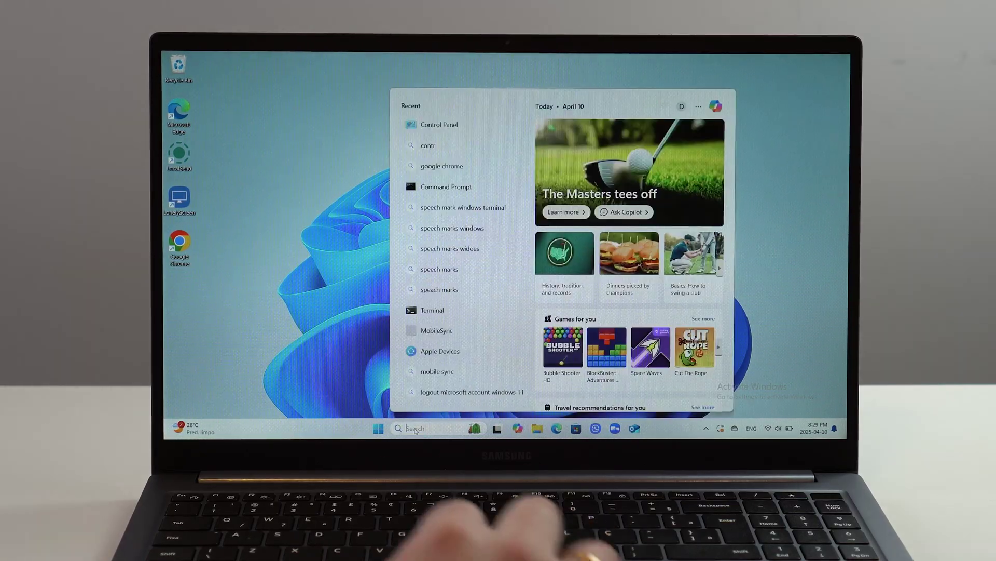
{"action": "type", "text": "contr"}
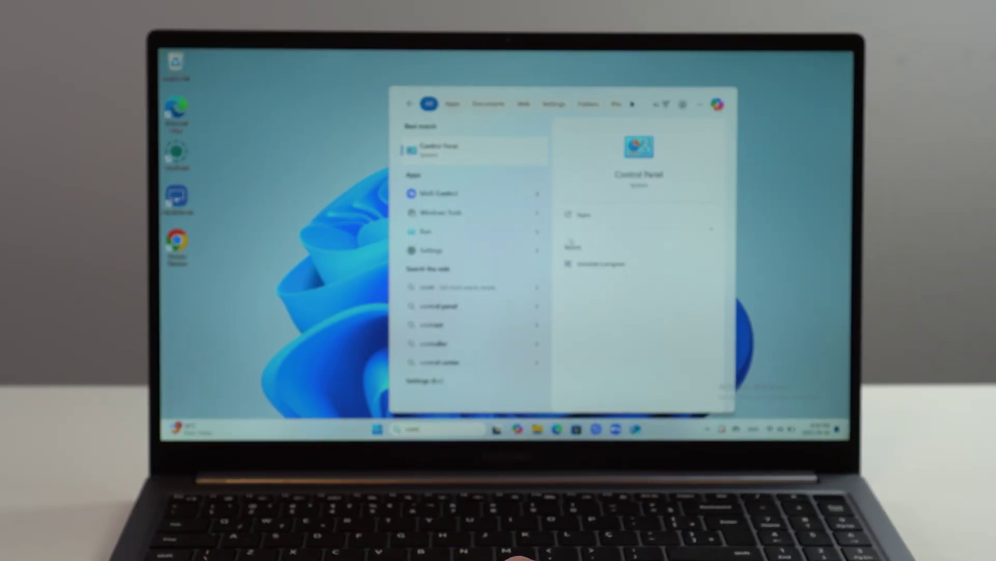
{"action": "left_click", "coordinate": [486, 155]}
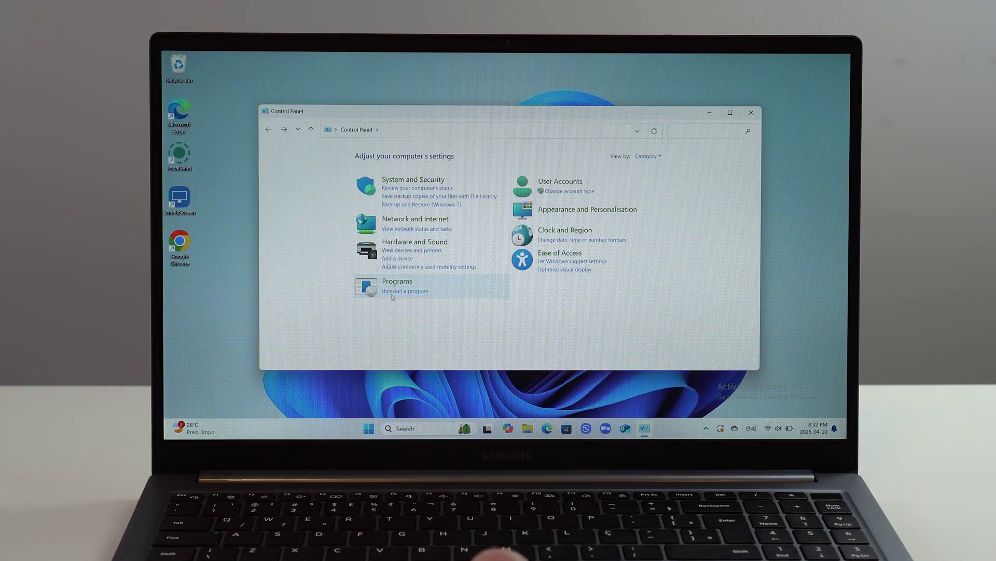
{"action": "left_click", "coordinate": [396, 291]}
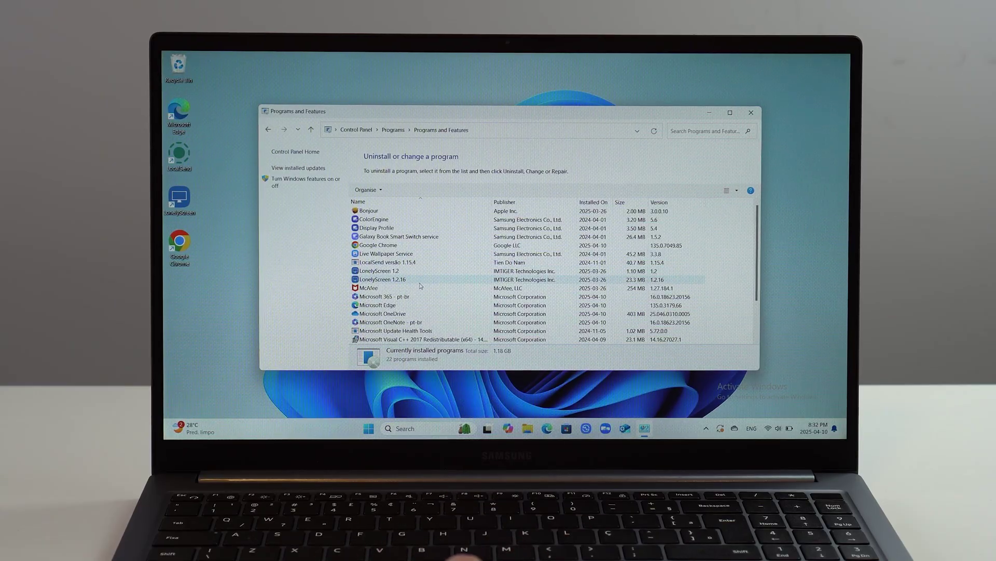
{"action": "scroll", "coordinate": [421, 284], "scroll_direction": "down", "scroll_amount": 1}
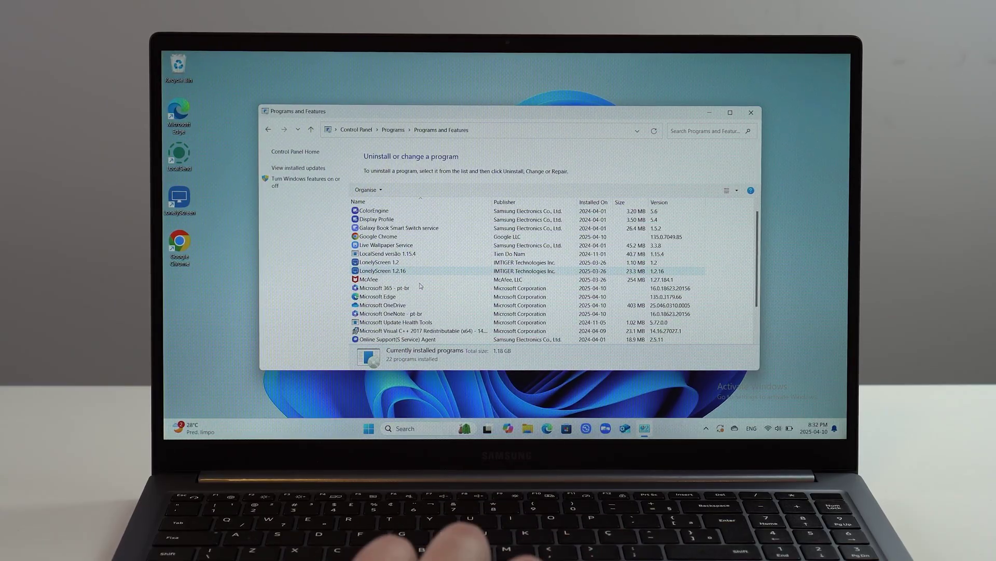
{"action": "scroll", "coordinate": [420, 286], "scroll_direction": "down", "scroll_amount": 1}
{"action": "scroll", "coordinate": [420, 286], "scroll_direction": "down", "scroll_amount": 2}
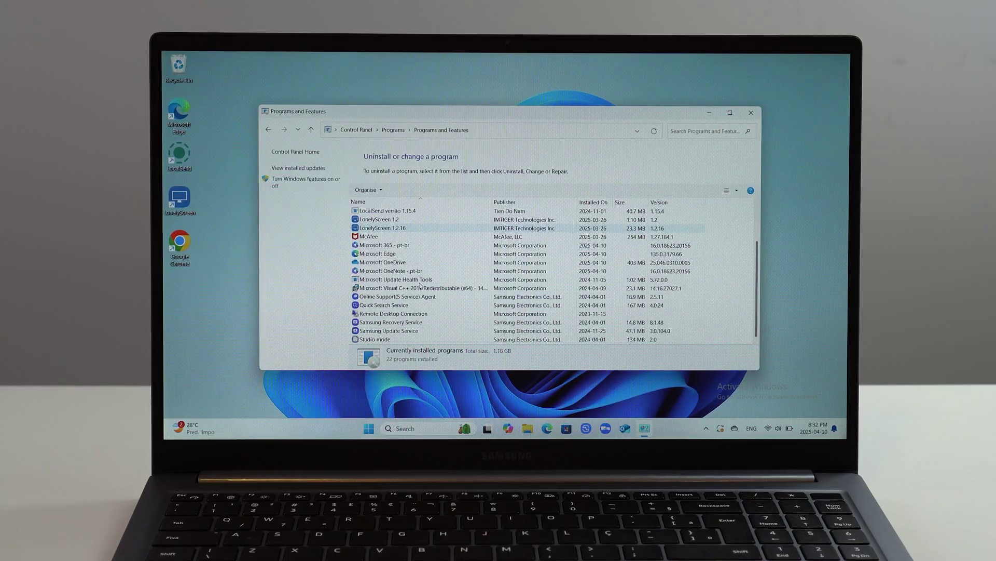
{"action": "scroll", "coordinate": [420, 286], "scroll_direction": "down", "scroll_amount": 1}
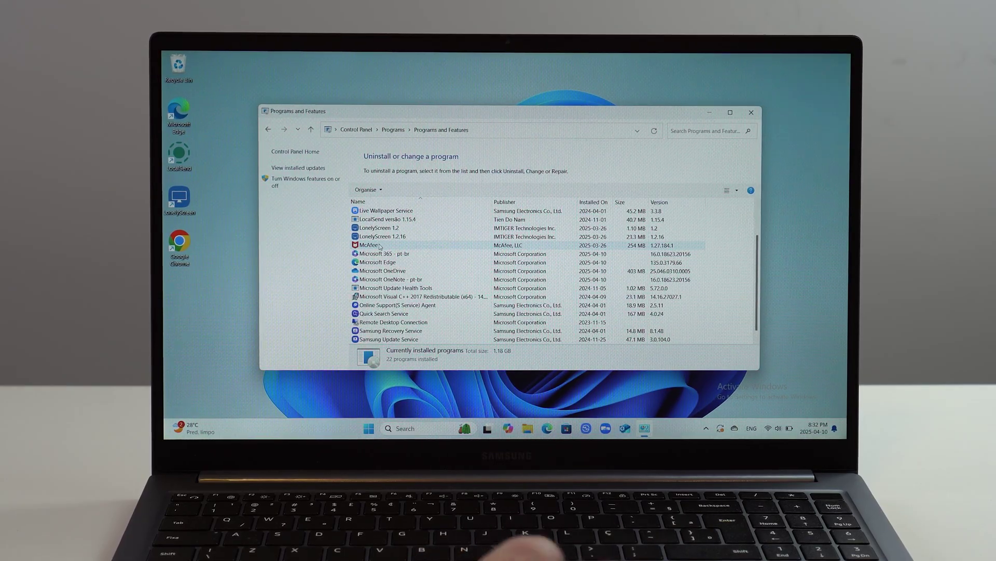
- Start uninstalling McAfee, approve the User Account Control prompt, and skip the feedback survey
{"action": "double_click", "coordinate": [381, 247]}
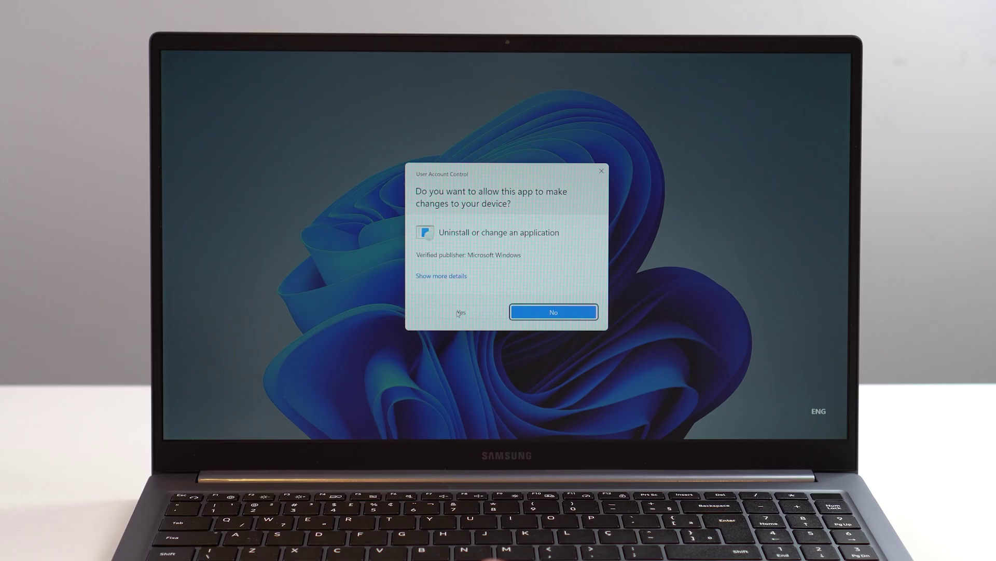
{"action": "left_click", "coordinate": [460, 314]}
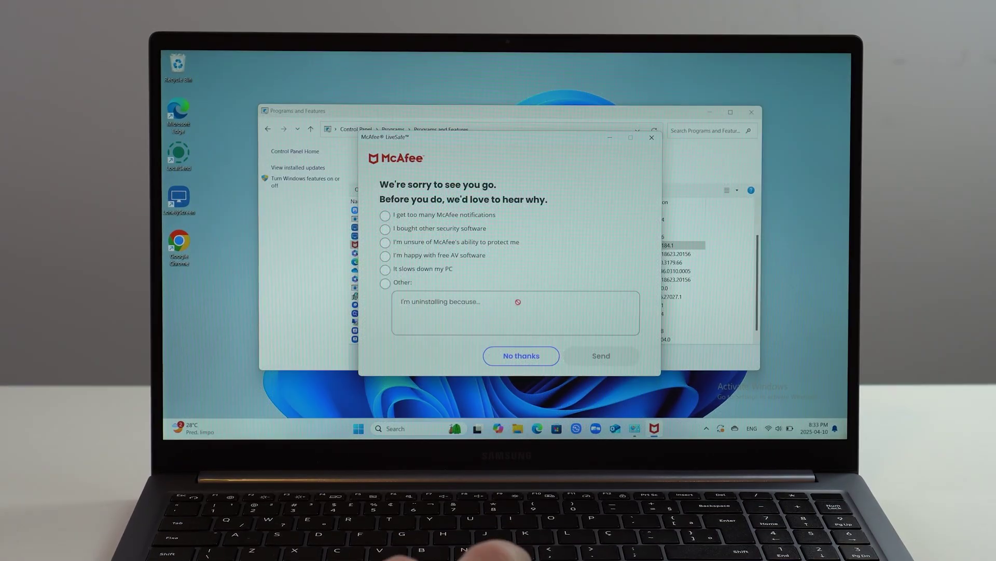
{"action": "left_click", "coordinate": [516, 366]}
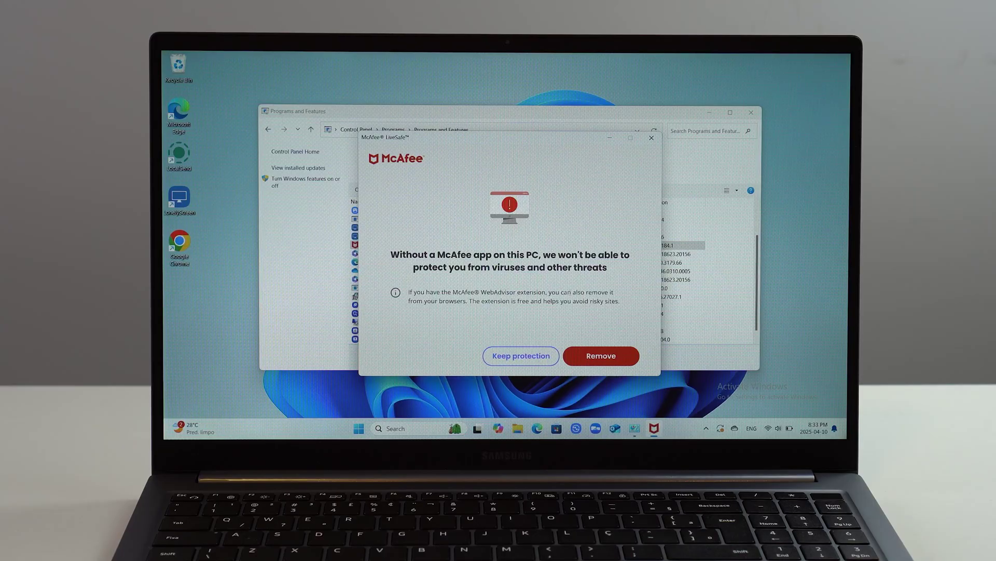
- Confirm McAfee LiveSafe removal and let it run to the 'Almost done' screen
{"action": "left_click", "coordinate": [601, 357]}
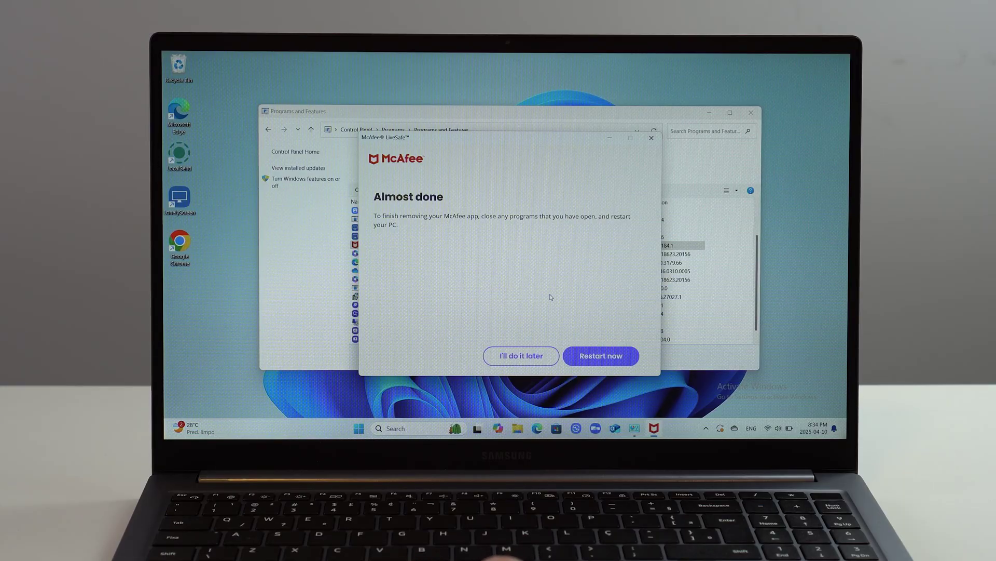
- Choose Restart now in McAfee's 'Almost done' prompt to finish the removal
{"action": "left_click", "coordinate": [592, 356]}
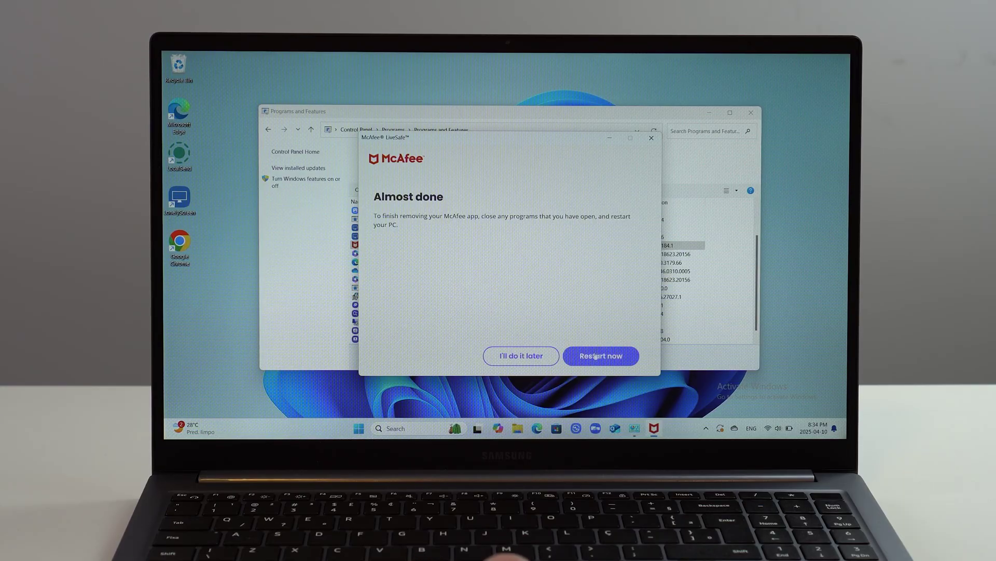